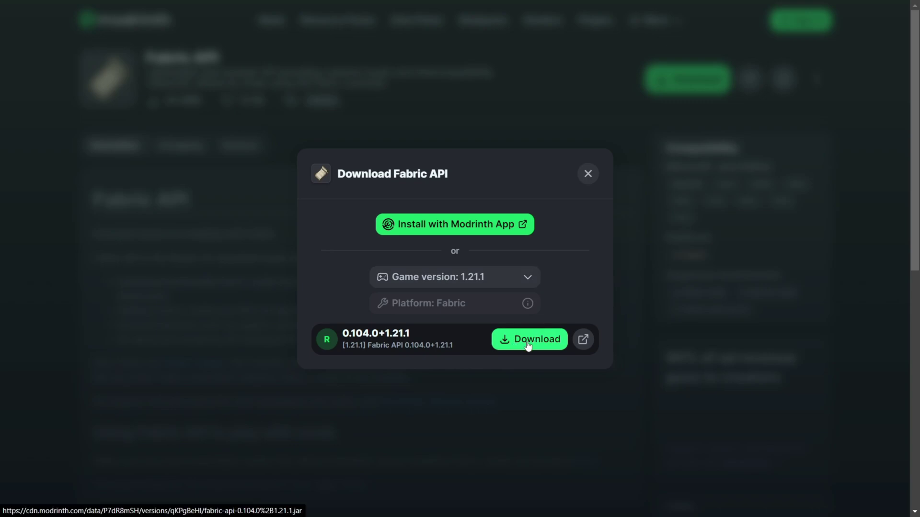
# - Download the Fabric API 0.104.0+1.21.1 build from the Download Fabric API modal
pyautogui.click(528, 346)
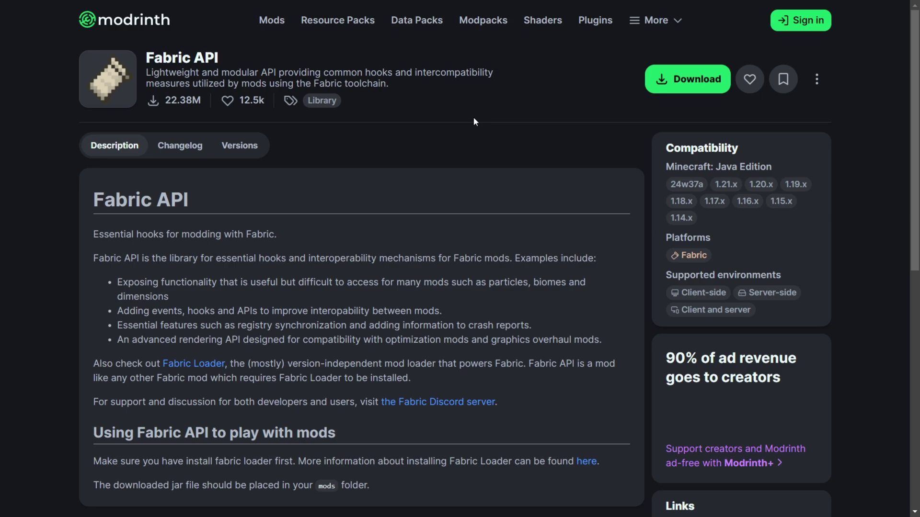
# - Select game version 1.21.1 in Fabric API's download modal and download release 0.104.0+1.21.1
pyautogui.click(687, 86)
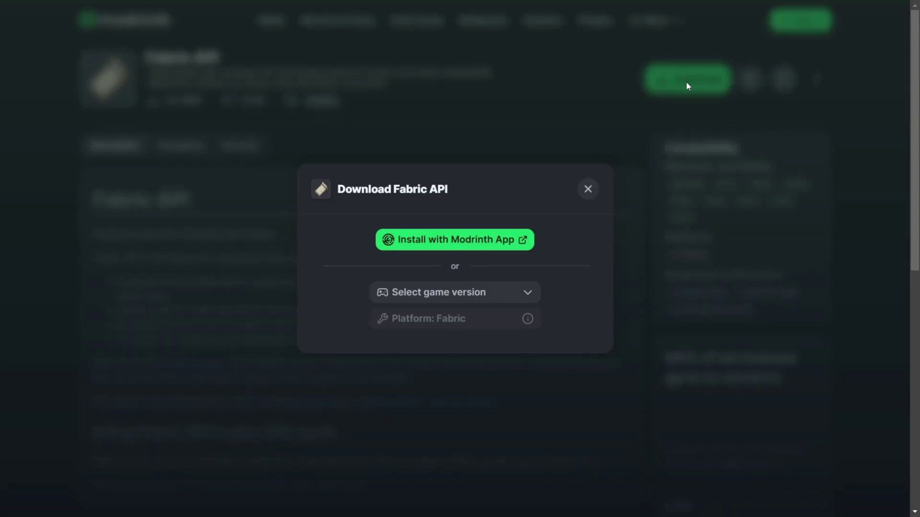
pyautogui.click(470, 294)
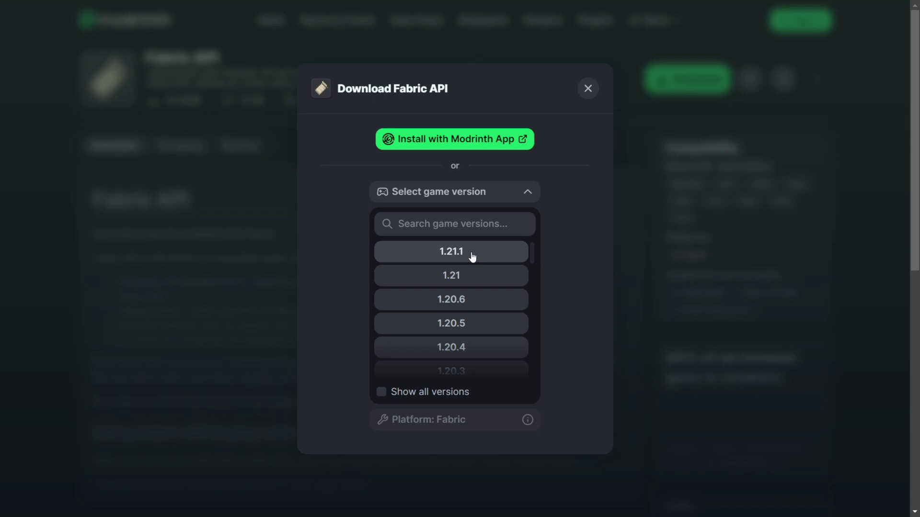
pyautogui.scroll(-3, 474, 258)
pyautogui.scroll(-7, 479, 267)
pyautogui.scroll(6, 472, 287)
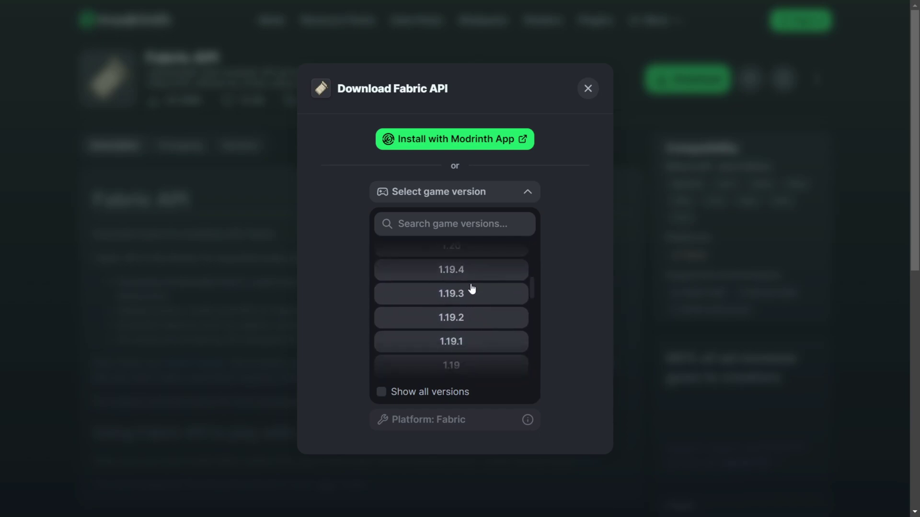
pyautogui.scroll(4, 472, 290)
pyautogui.click(474, 253)
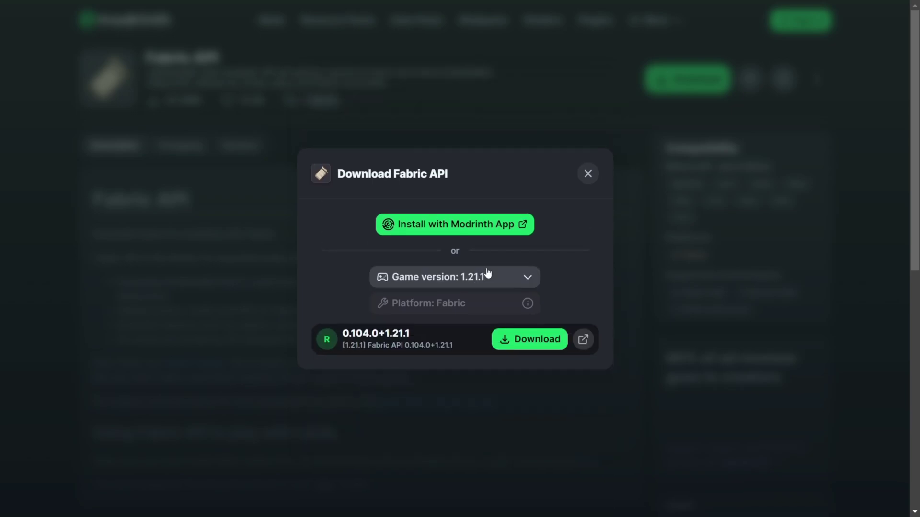
pyautogui.click(528, 343)
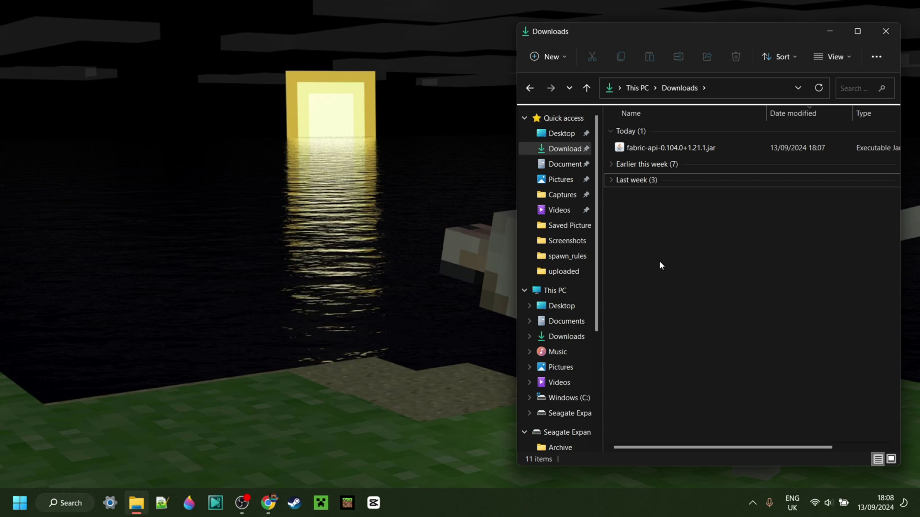
# - Open the AppData folder through the Run box, correcting a typo in 'appdata'
pyautogui.press('super+r')
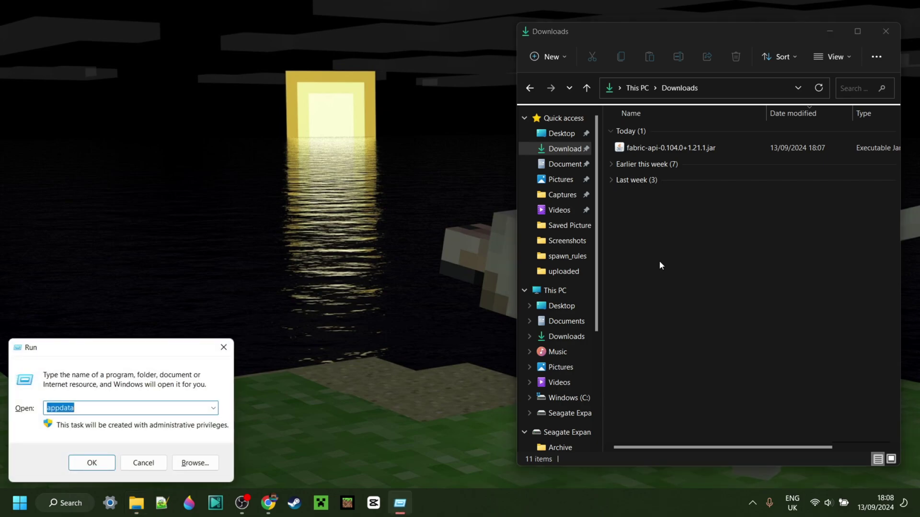
pyautogui.write('and')
pyautogui.press('BackSpace')
pyautogui.press('BackSpace')
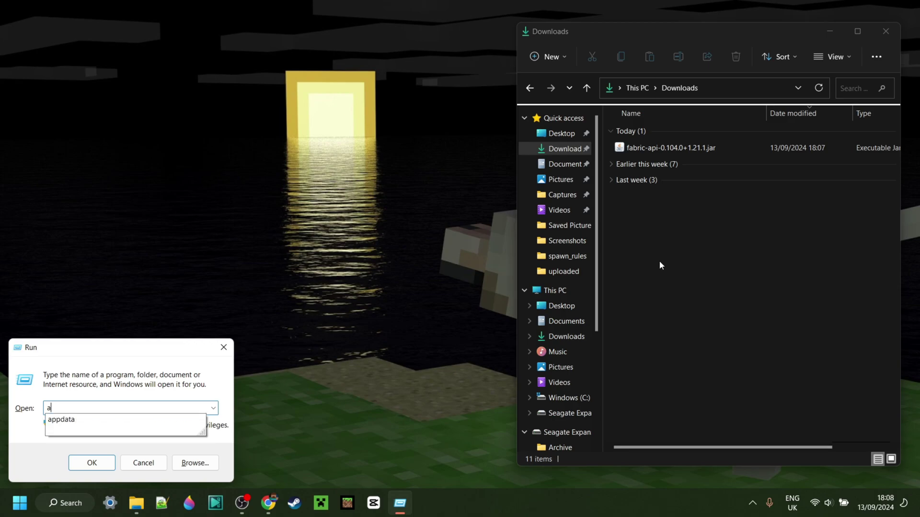
pyautogui.write('ppdata')
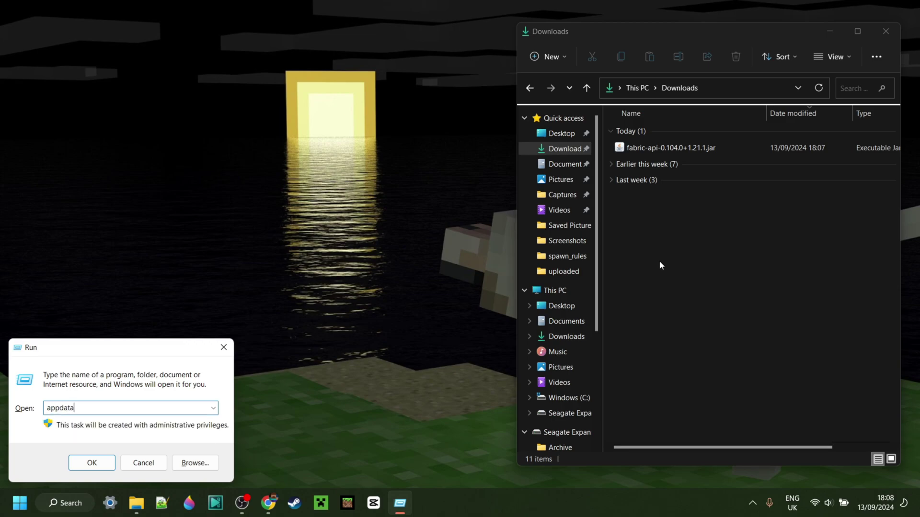
pyautogui.press('Return')
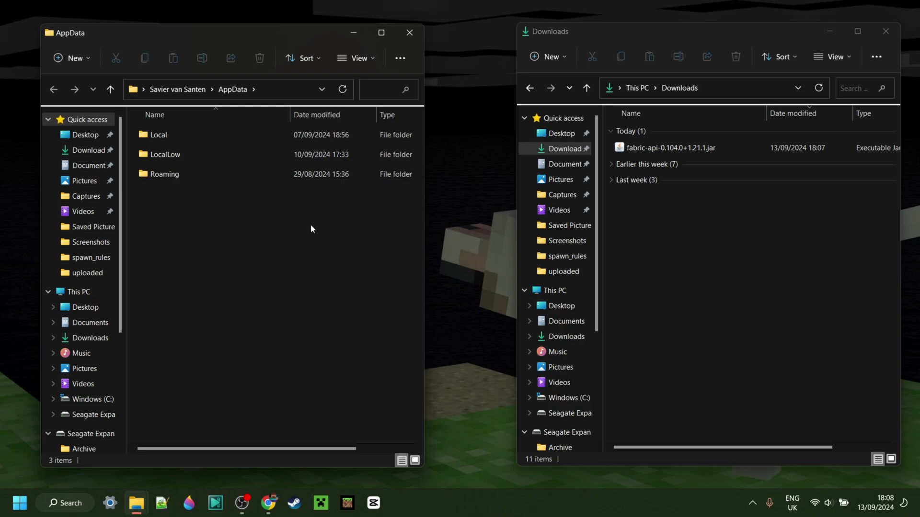
# - Navigate from AppData into Roaming\.minecraft\mods
pyautogui.doubleClick(170, 178)
pyautogui.doubleClick(178, 155)
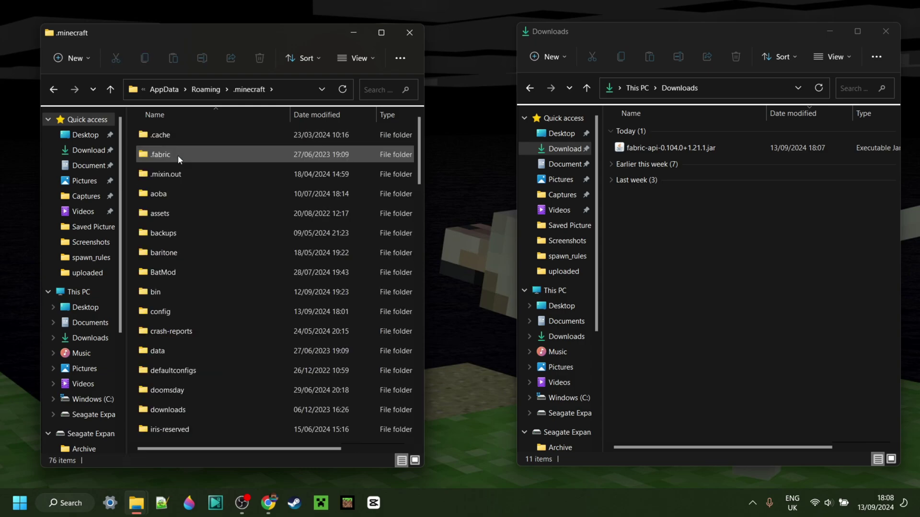
pyautogui.write('mods')
pyautogui.scroll(-2, 232, 184)
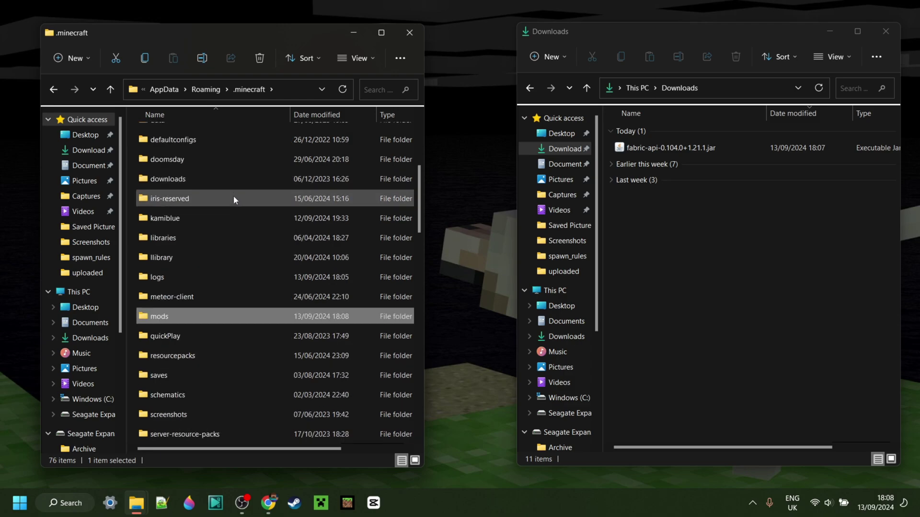
pyautogui.doubleClick(171, 314)
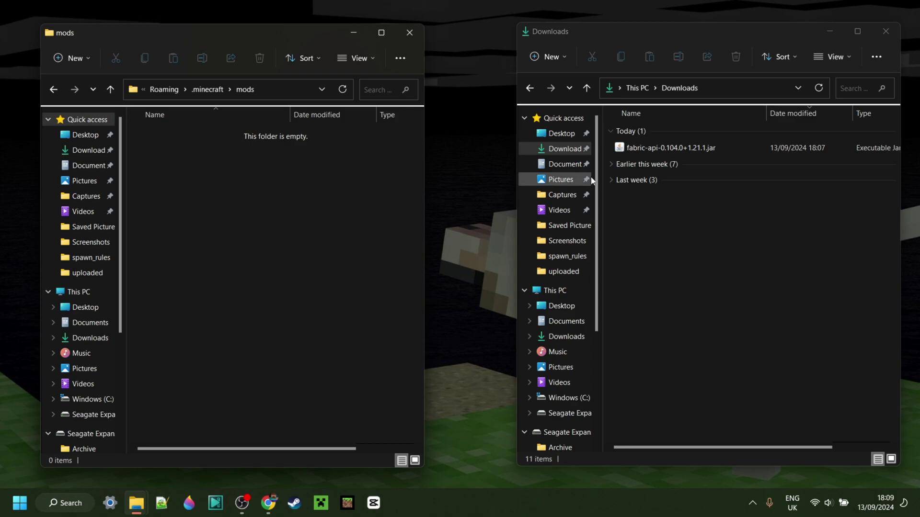
# - Move the fabric-api jar from Downloads into mods, close both windows, and launch Minecraft Launcher
pyautogui.moveTo(632, 147); pyautogui.dragTo(265, 172)
pyautogui.click(264, 216)
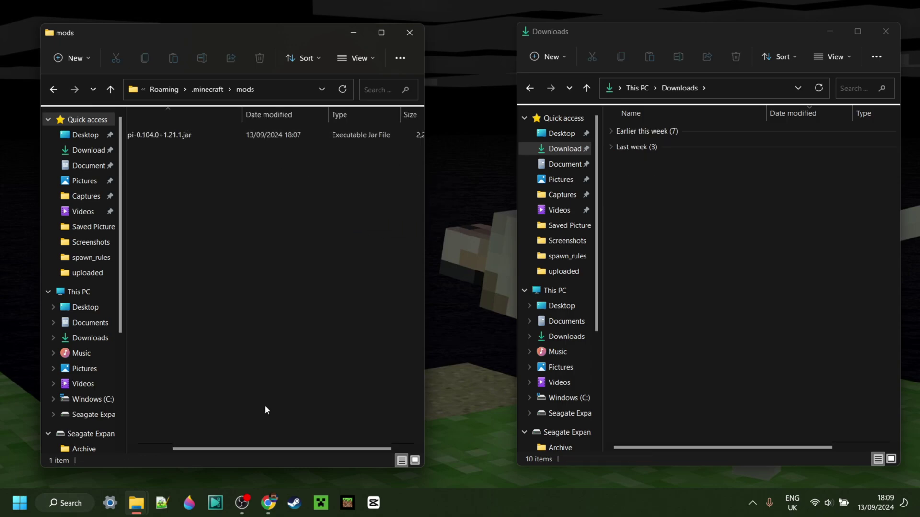
pyautogui.moveTo(222, 450); pyautogui.dragTo(185, 451)
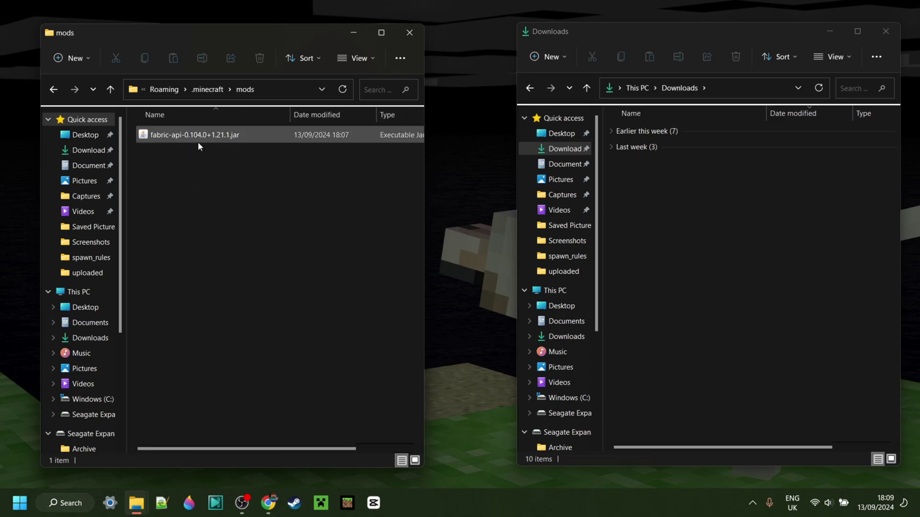
pyautogui.click(409, 36)
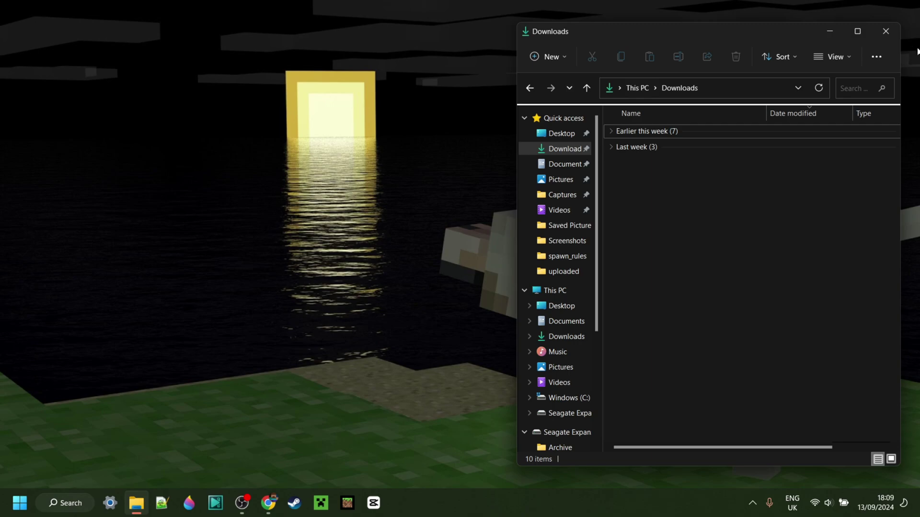
pyautogui.click(887, 31)
pyautogui.click(323, 499)
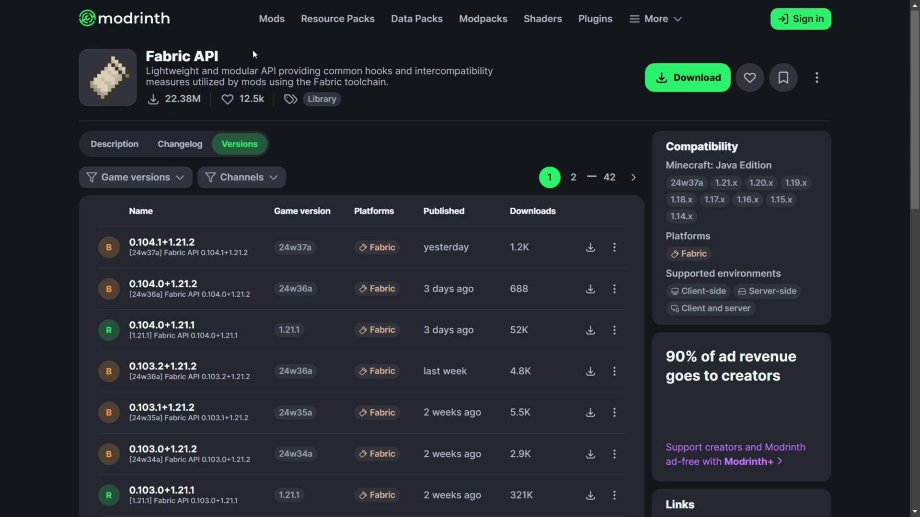
# - Highlight the Fabric API project title, then clear the selection
pyautogui.moveTo(217, 55); pyautogui.dragTo(147, 56)
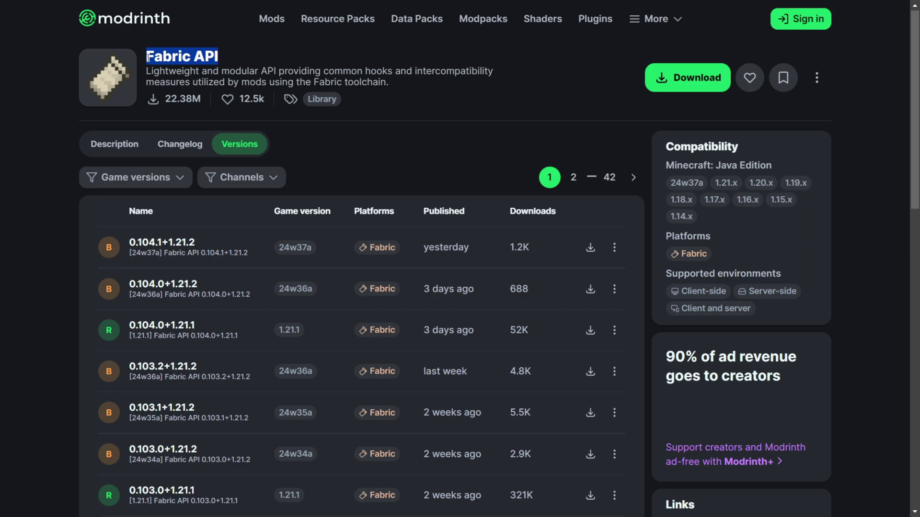
pyautogui.click(400, 150)
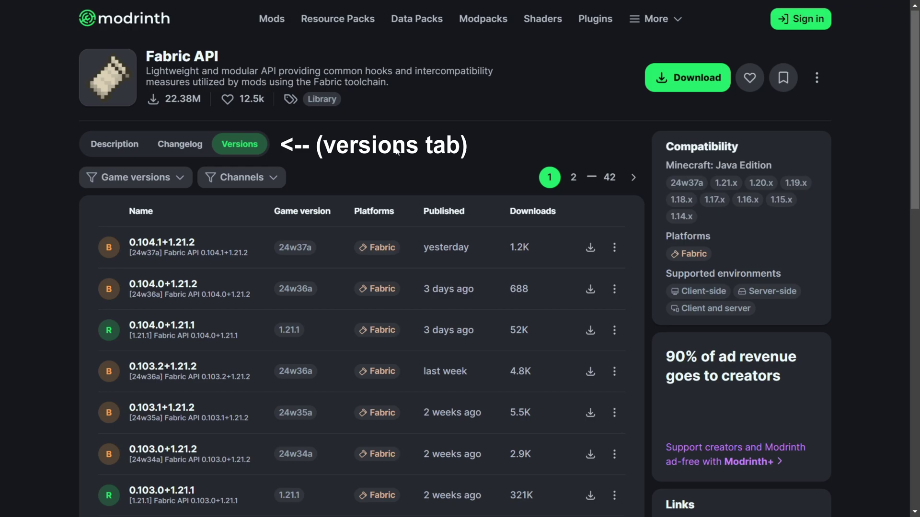
pyautogui.scroll(-5, 335, 160)
pyautogui.scroll(-1, 260, 171)
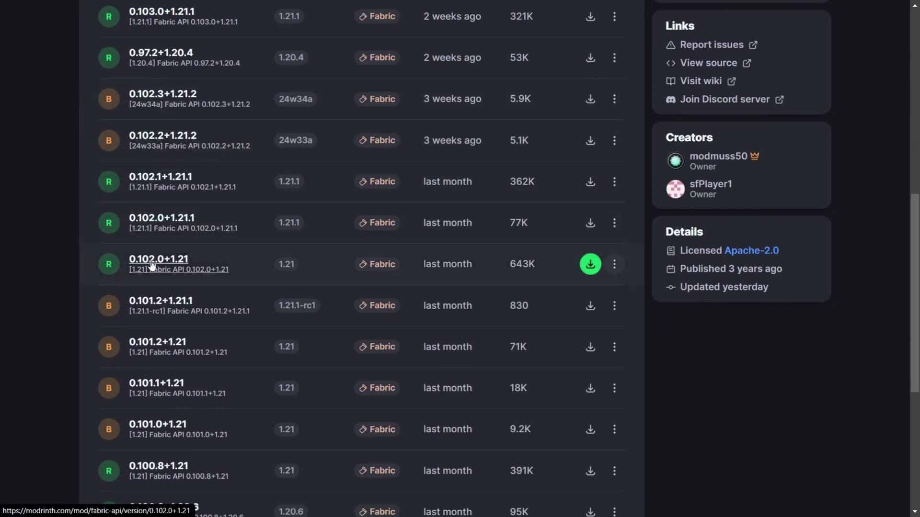
pyautogui.scroll(-2, 192, 232)
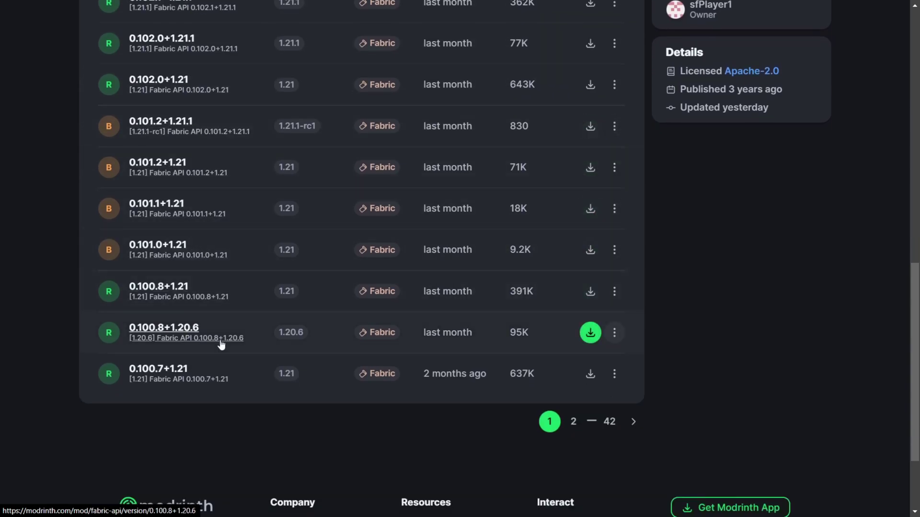